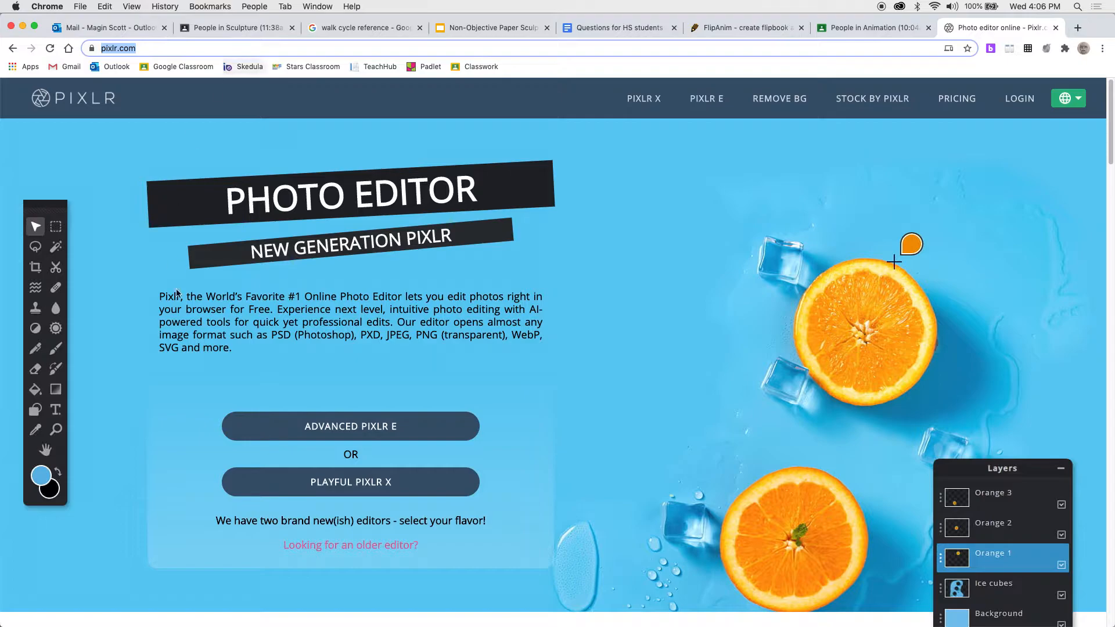
# Open the advanced Pixlr E editor and start setting up a new blank image
pyautogui.click(311, 440)
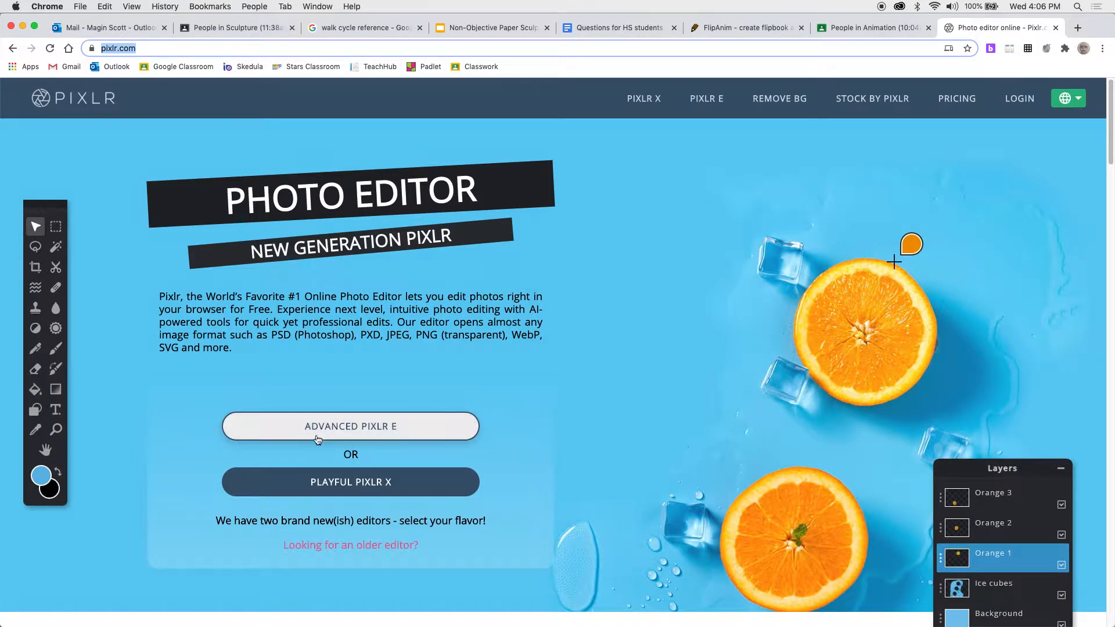
pyautogui.click(373, 434)
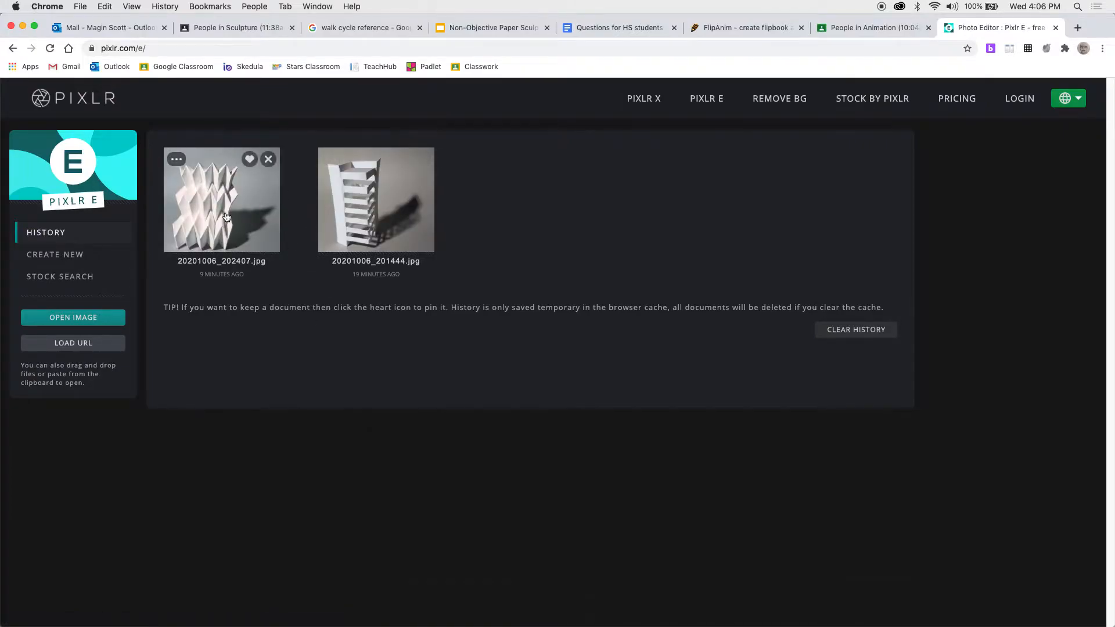
pyautogui.moveTo(404, 245)
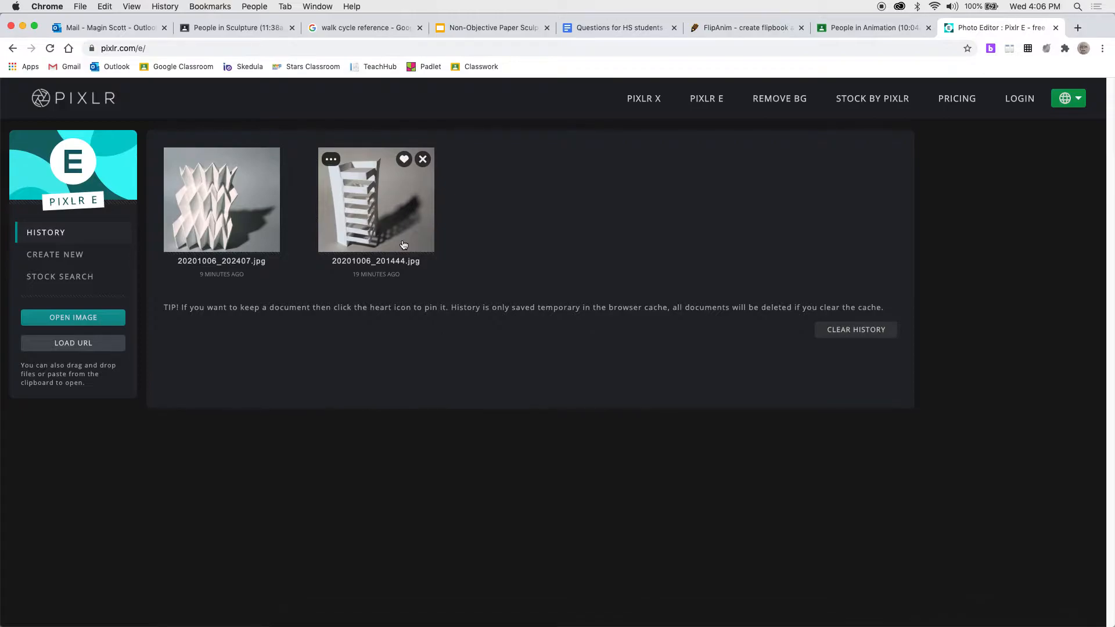
pyautogui.moveTo(193, 266)
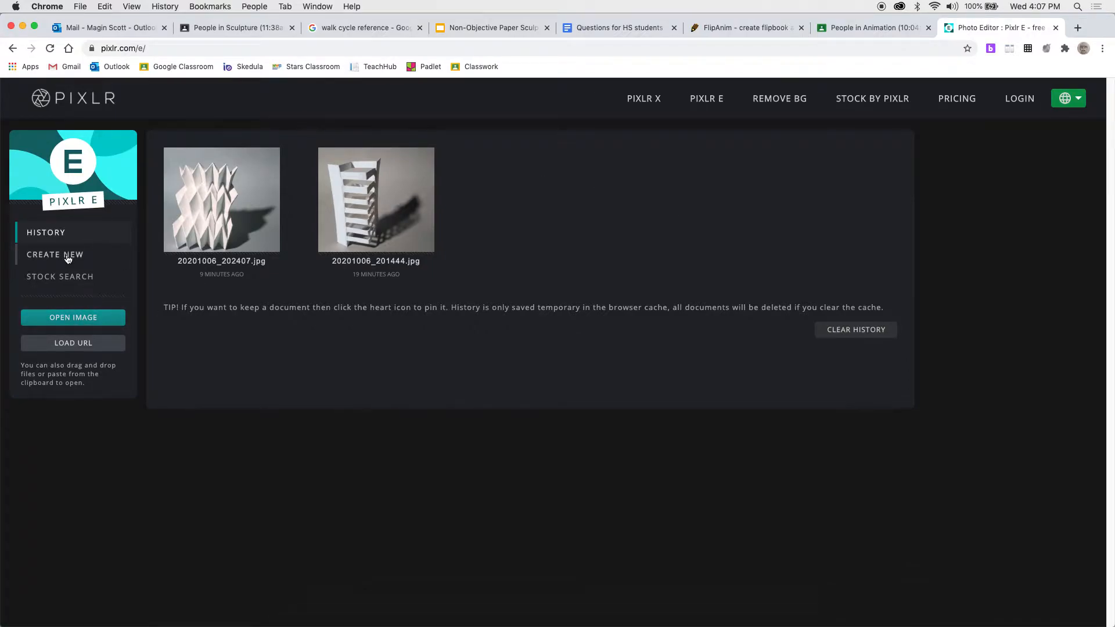
pyautogui.moveTo(256, 221)
pyautogui.click(44, 257)
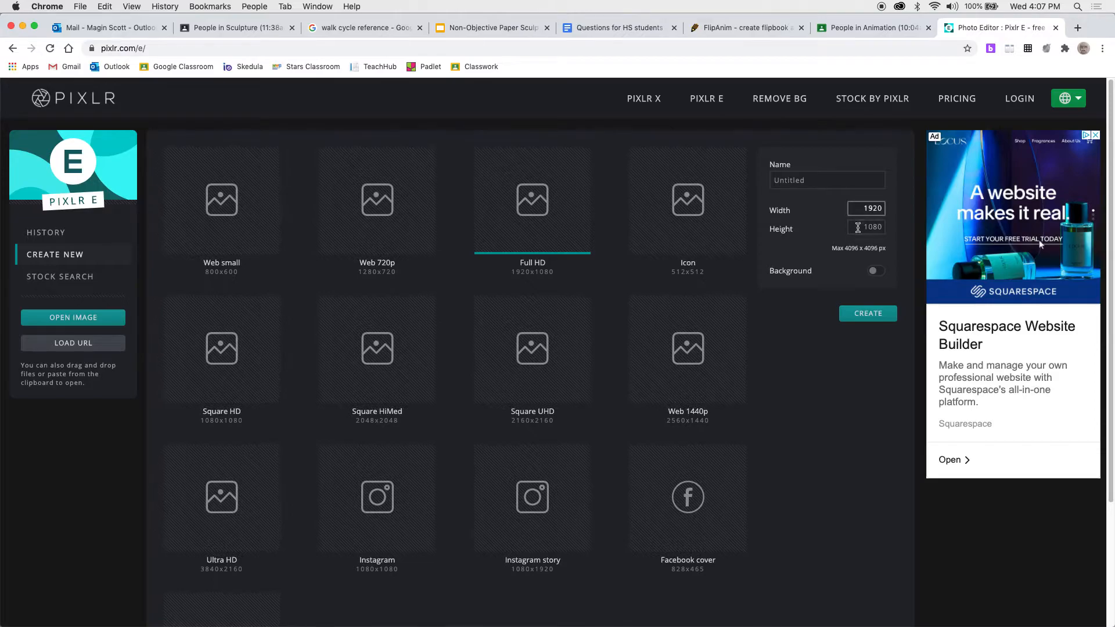
# Set the new image's width to 2550 px and its height to 3300 px
pyautogui.doubleClick(854, 209)
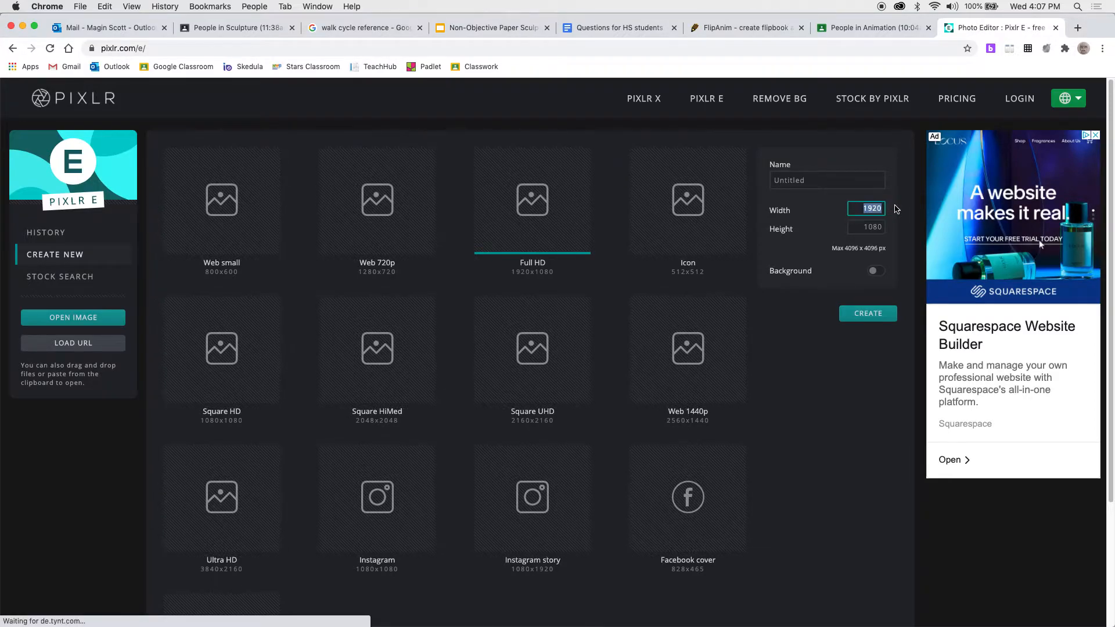
pyautogui.write('255')
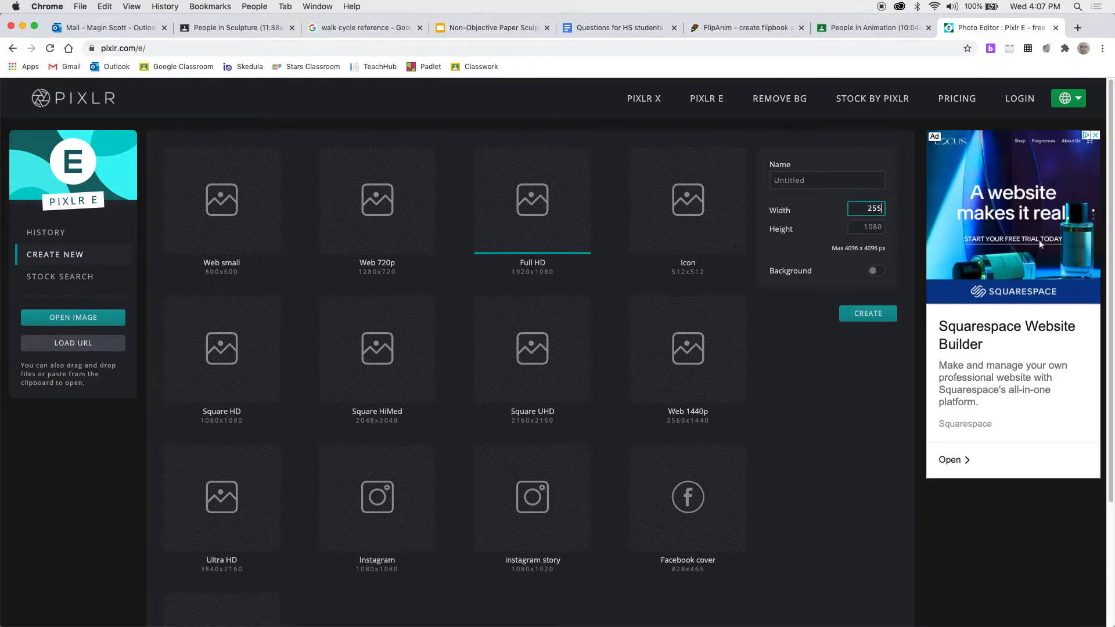
pyautogui.doubleClick(851, 227)
pyautogui.write('33')
# Name the new image with the artist's first name followed by "- Cut and Pleated Paper"
pyautogui.click(816, 180)
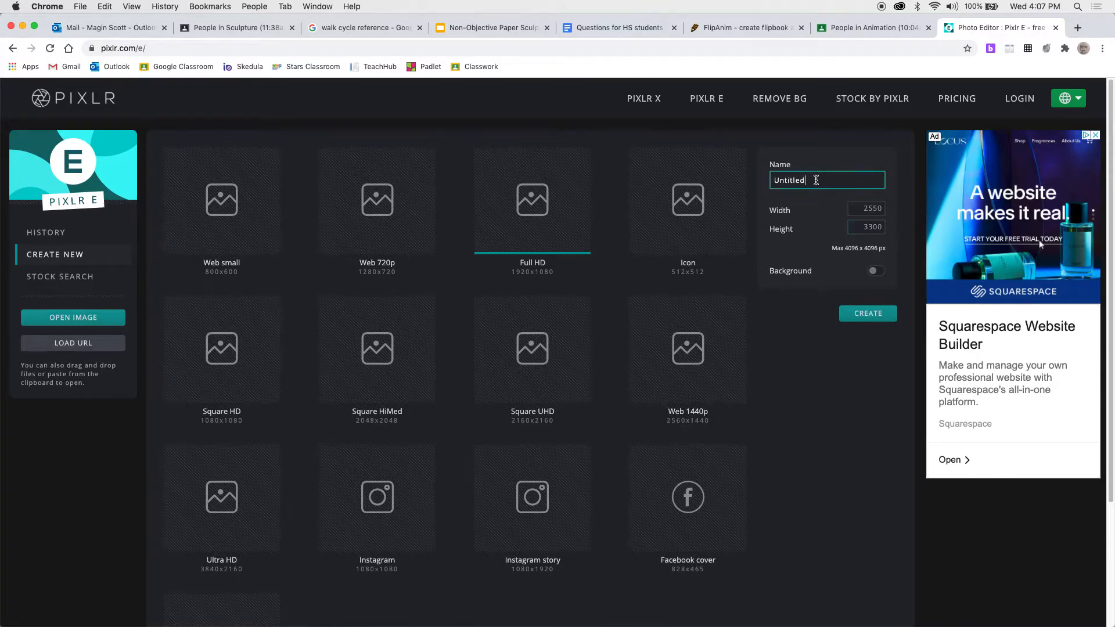
pyautogui.moveTo(816, 180); pyautogui.dragTo(763, 184)
pyautogui.write('M')
pyautogui.write('aper')
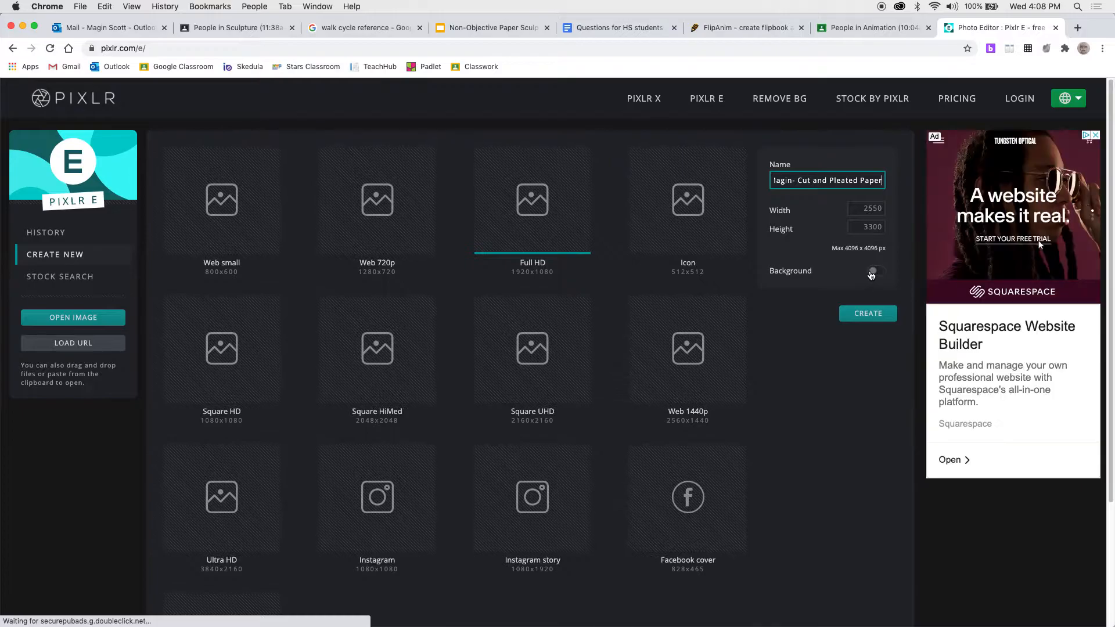
# Enable a white background (#FFFFFF) for the new image and create it
pyautogui.click(872, 272)
pyautogui.click(782, 297)
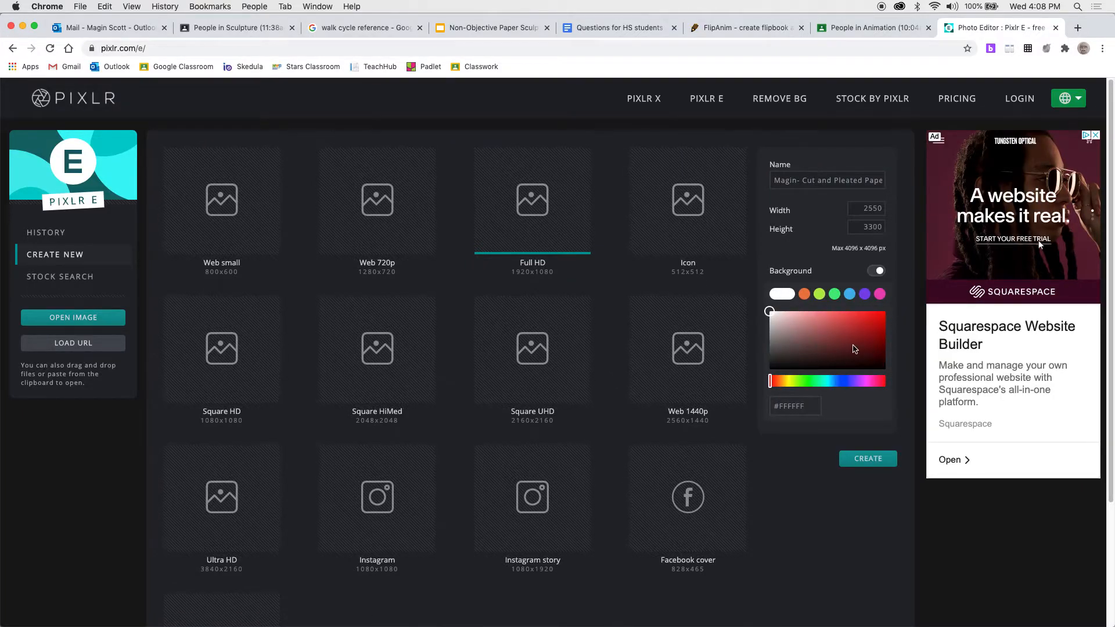
pyautogui.click(782, 297)
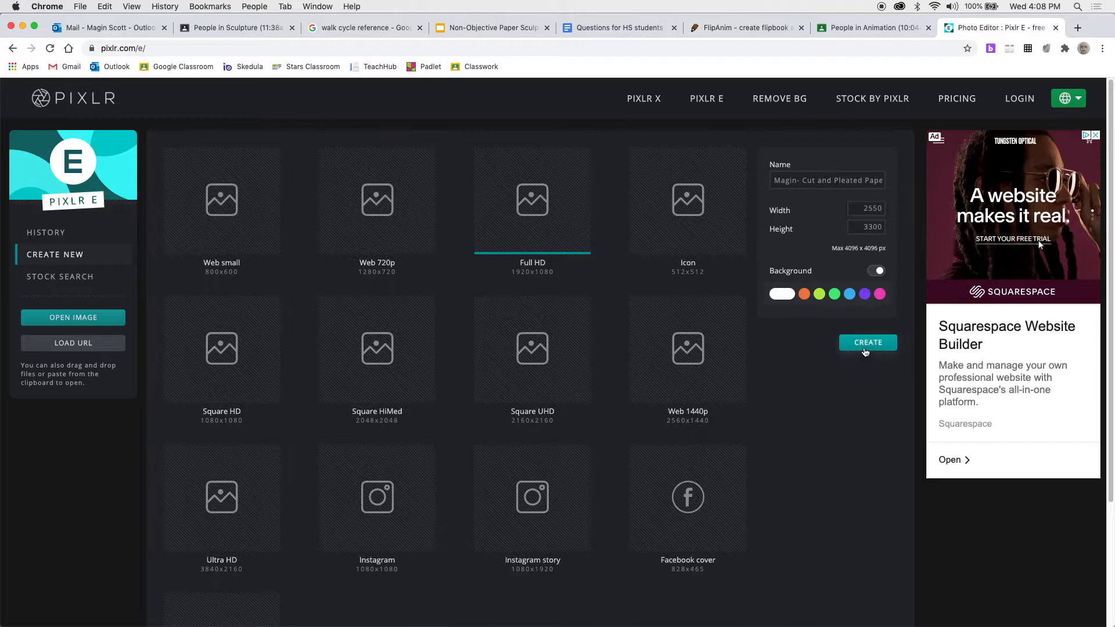
pyautogui.click(869, 346)
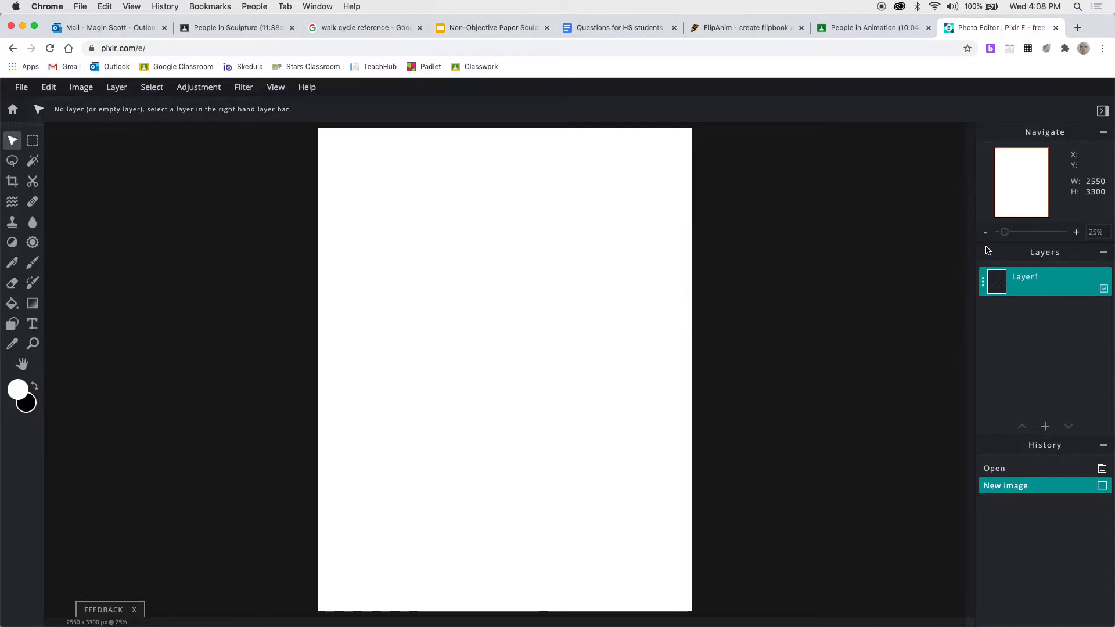
# Add an image layer from Downloads using the Cut Pleat photo whose file name includes the artist's name
pyautogui.moveTo(1004, 234)
pyautogui.mouseDown()
pyautogui.moveTo(1025, 233)
pyautogui.moveTo(1004, 234)
pyautogui.mouseUp()
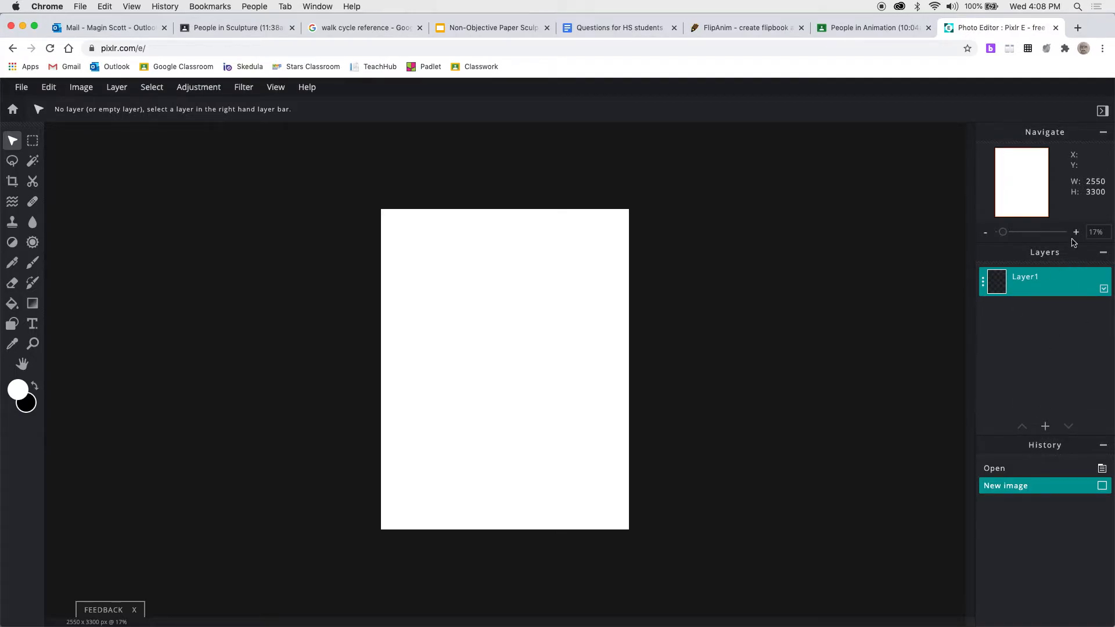
pyautogui.click(1045, 426)
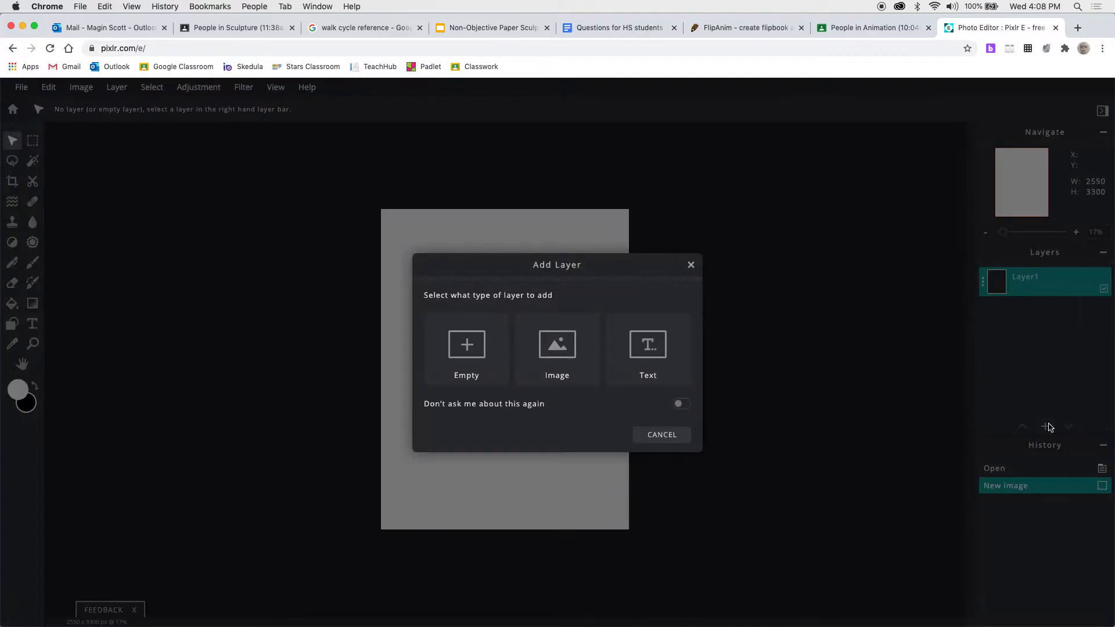
pyautogui.moveTo(577, 269); pyautogui.dragTo(544, 247)
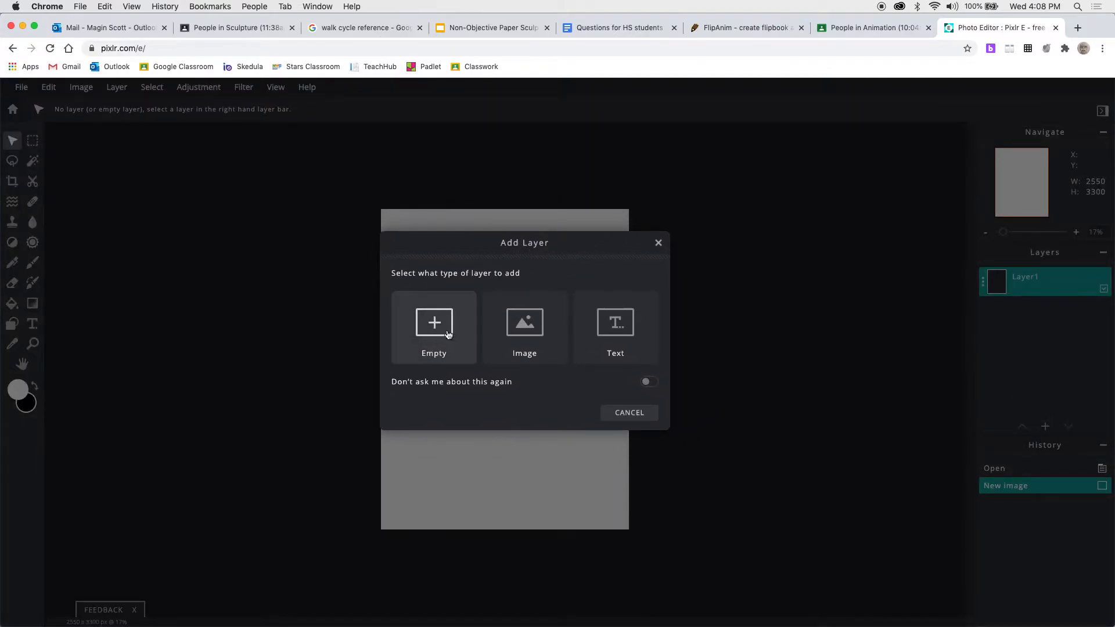
pyautogui.click(520, 336)
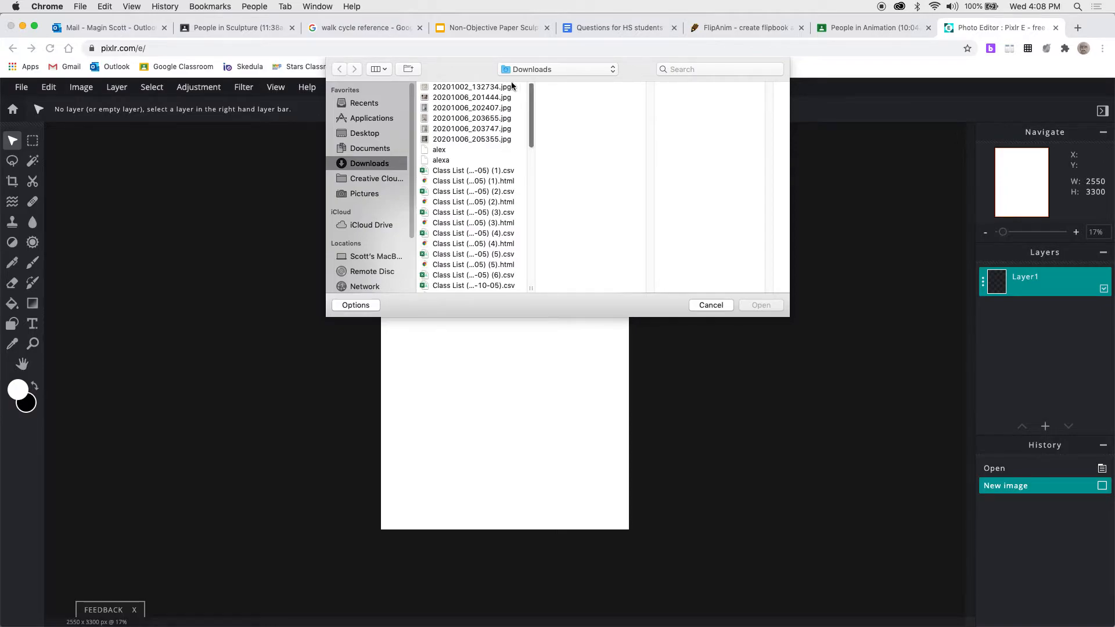
pyautogui.moveTo(530, 114); pyautogui.dragTo(539, 211)
pyautogui.click(482, 210)
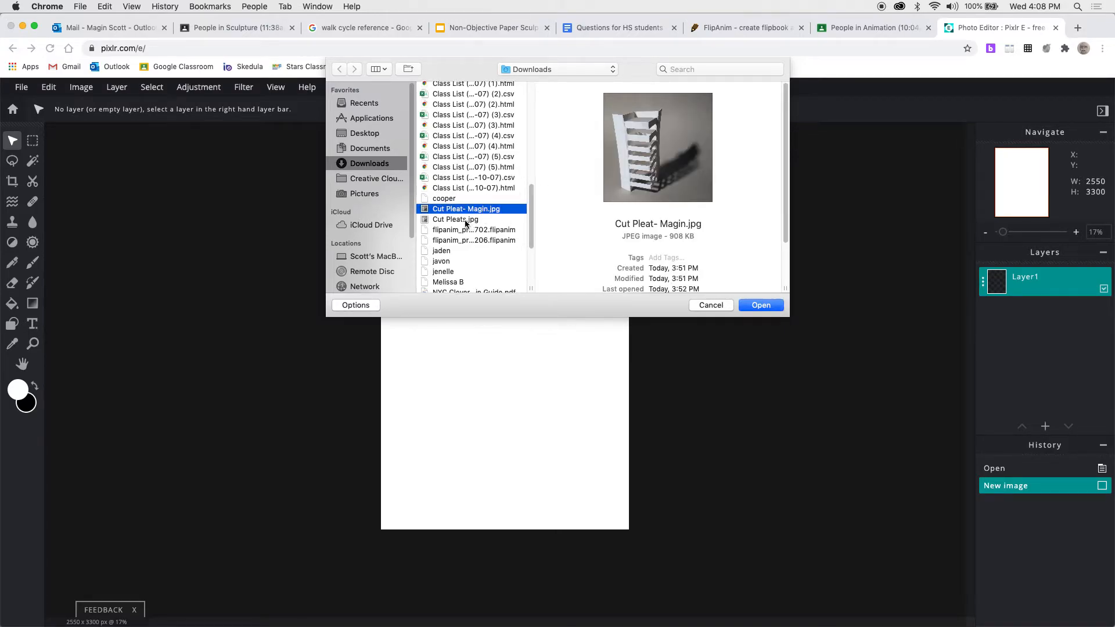
pyautogui.click(466, 220)
pyautogui.click(468, 211)
pyautogui.click(761, 306)
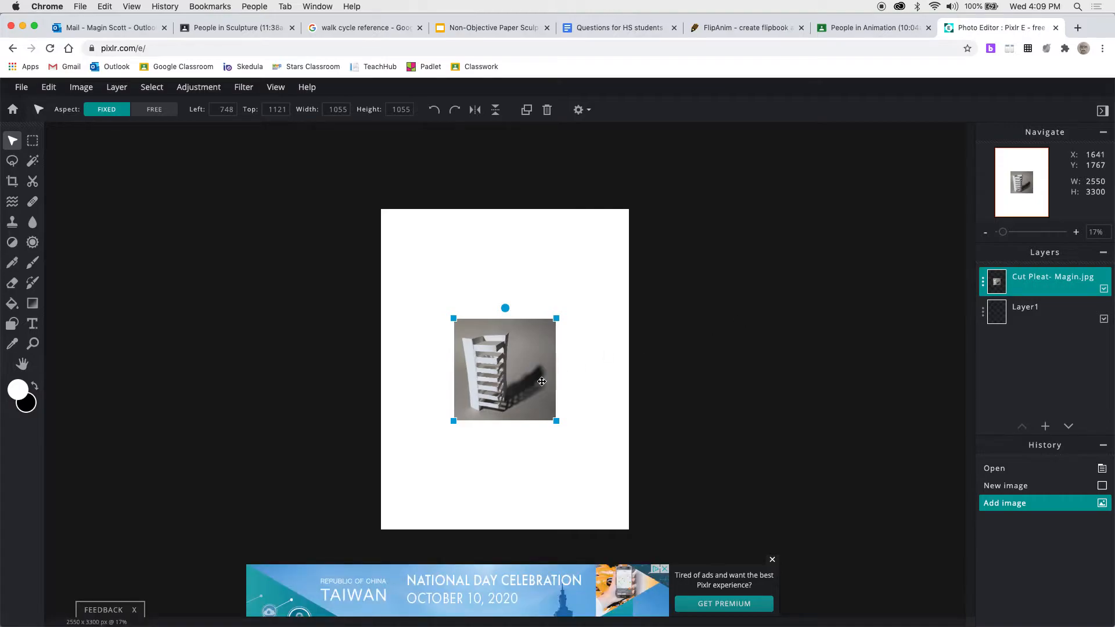
# Move the cut pleat photo to the page's upper half and enlarge it to about 1407 by 1467 px
pyautogui.moveTo(521, 383); pyautogui.dragTo(530, 311)
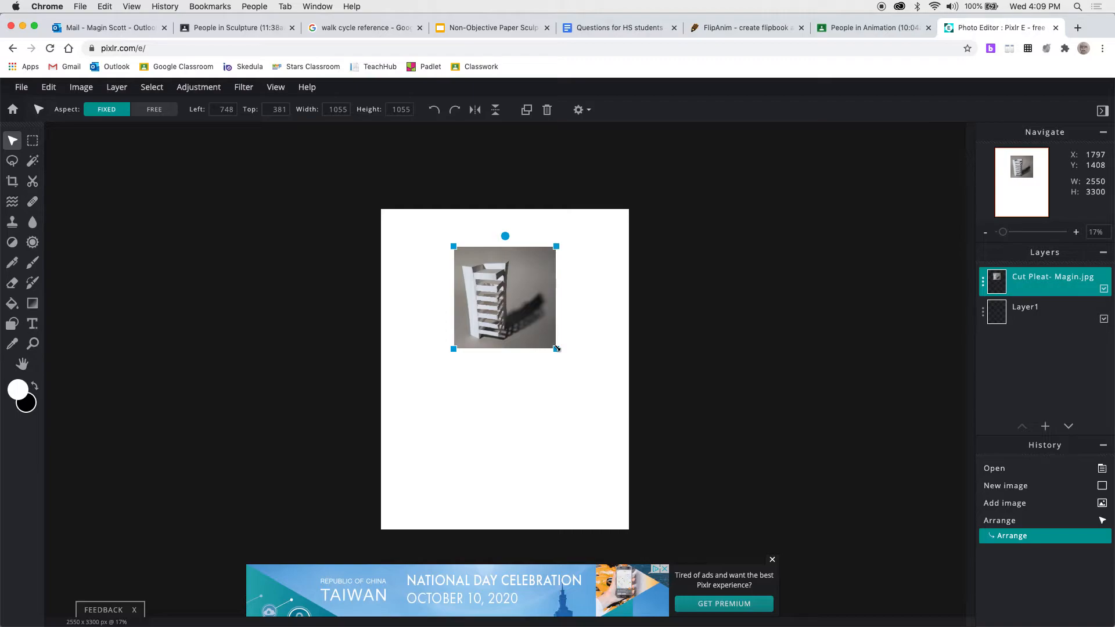
pyautogui.press('shift')
pyautogui.moveTo(556, 348)
pyautogui.mouseDown()
pyautogui.moveTo(590, 389)
pyautogui.moveTo(539, 355)
pyautogui.moveTo(571, 354)
pyautogui.moveTo(541, 361)
pyautogui.moveTo(571, 355)
pyautogui.moveTo(534, 349)
pyautogui.moveTo(543, 343)
pyautogui.mouseUp()
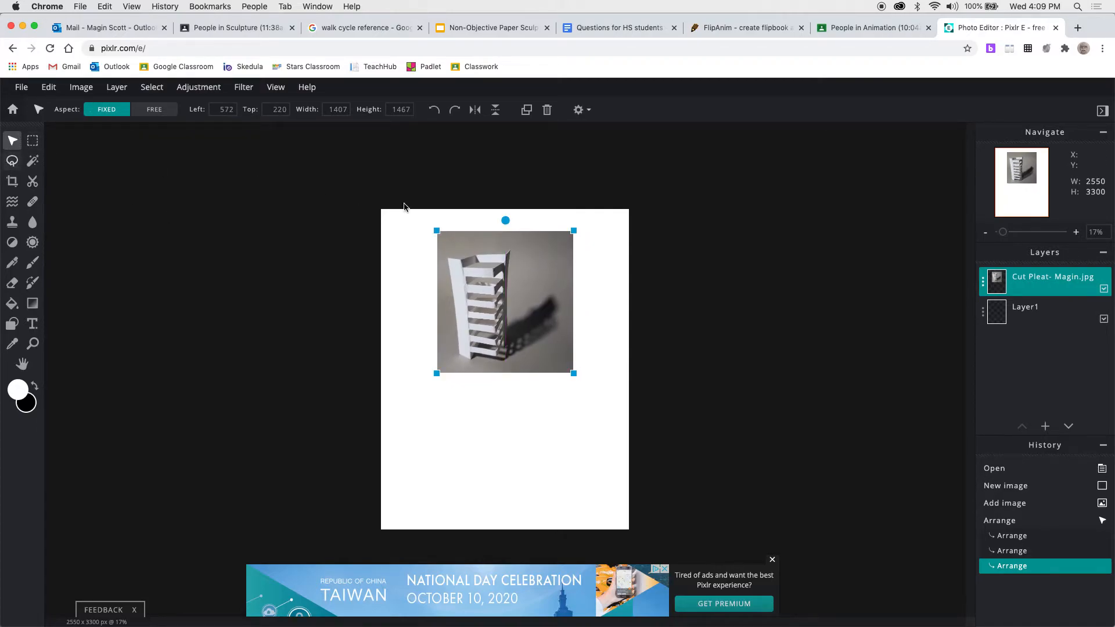
pyautogui.moveTo(519, 300)
pyautogui.mouseDown()
pyautogui.moveTo(463, 344)
pyautogui.moveTo(575, 323)
pyautogui.moveTo(509, 311)
pyautogui.moveTo(518, 303)
pyautogui.mouseUp()
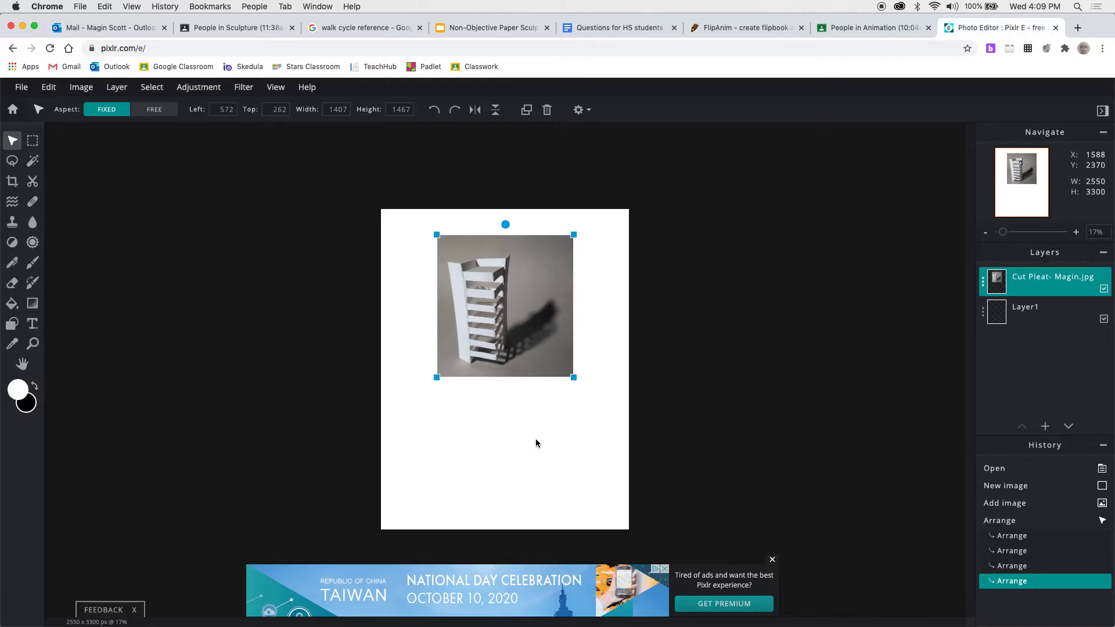
# Add "Parallel Pleat fold.jpg" from Downloads as another image layer
pyautogui.click(1045, 427)
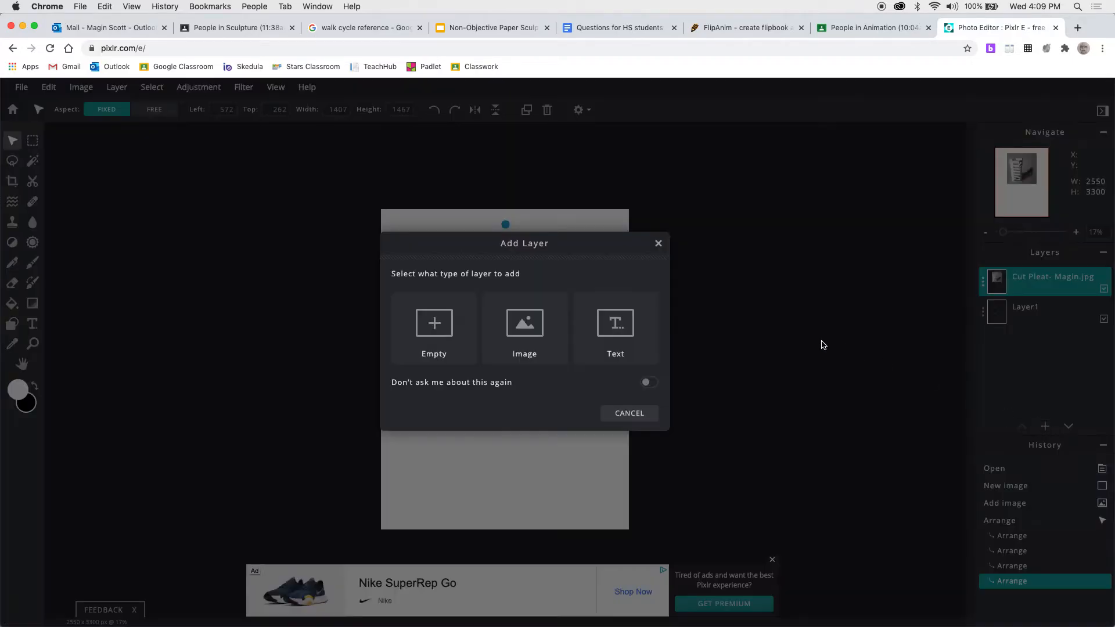
pyautogui.click(524, 325)
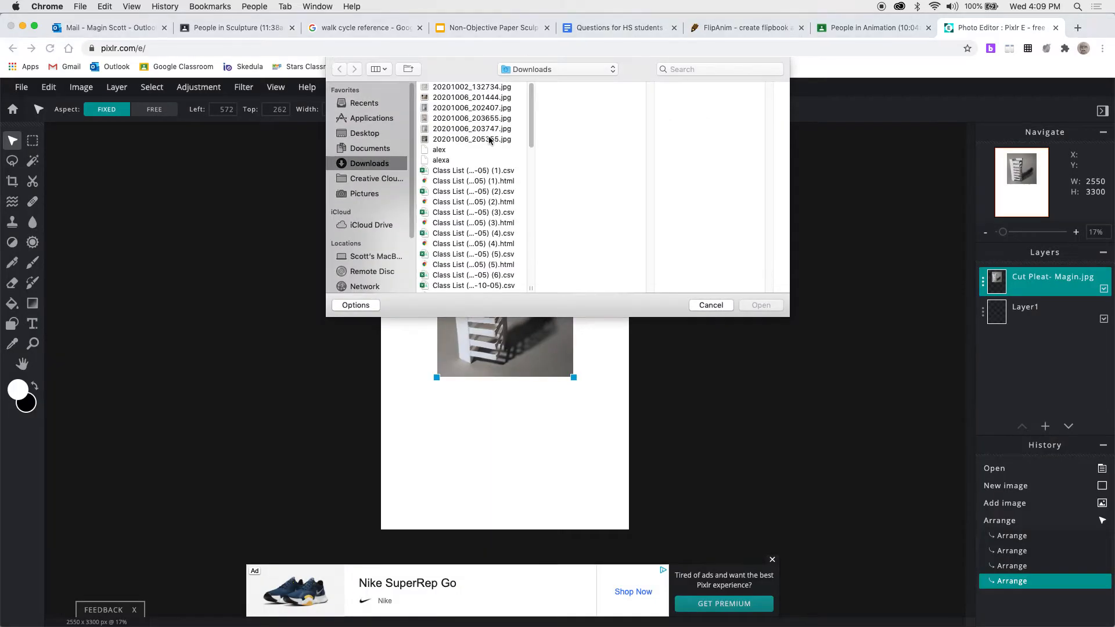
pyautogui.moveTo(532, 142); pyautogui.dragTo(544, 270)
pyautogui.click(493, 214)
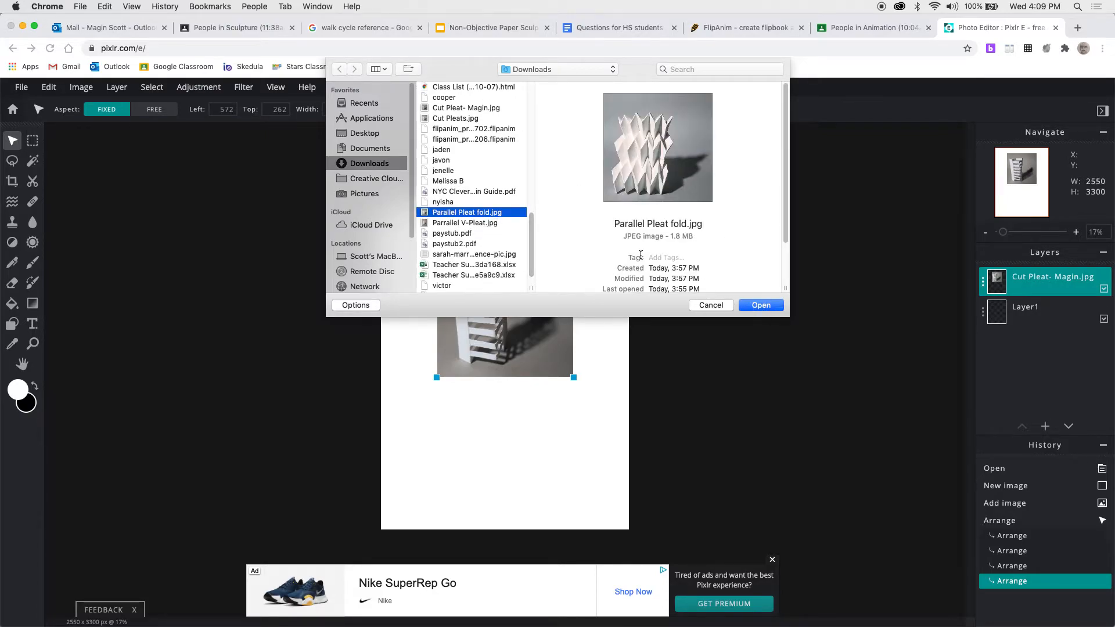
pyautogui.click(471, 224)
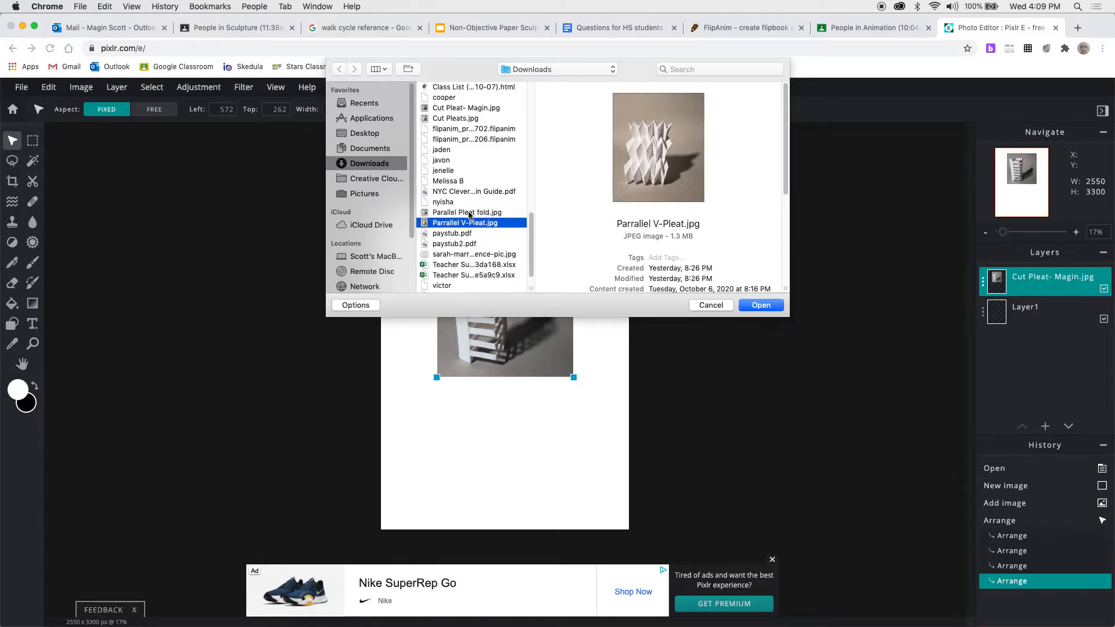
pyautogui.click(470, 213)
pyautogui.click(758, 306)
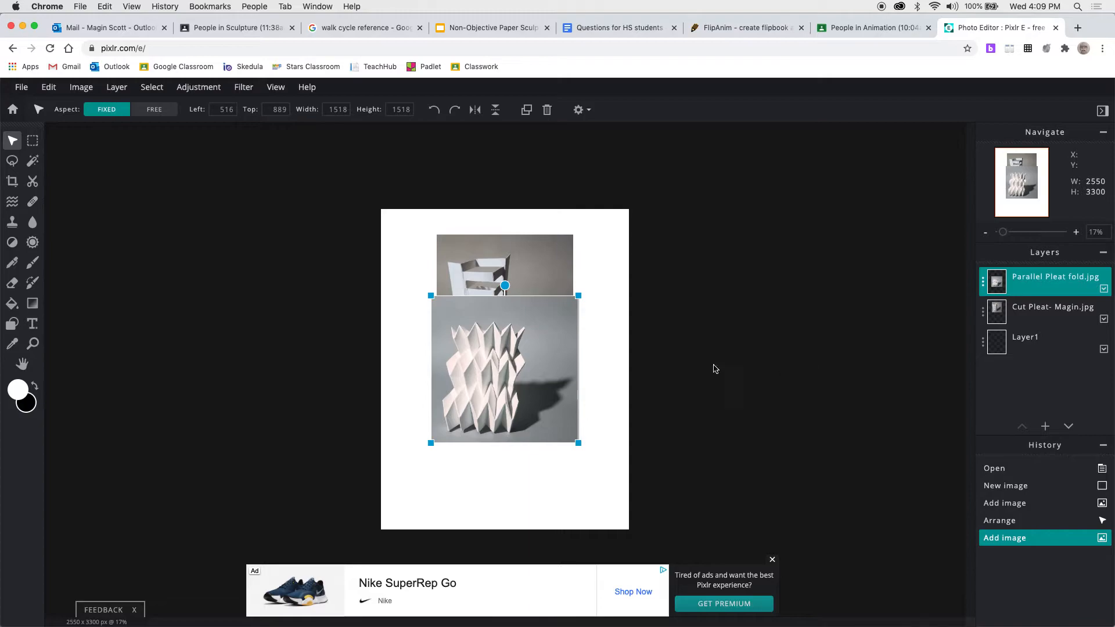
# Place the parallel pleat photo below the cut pleat photo and scale it down to about 1411 by 1411 px
pyautogui.moveTo(554, 349); pyautogui.dragTo(557, 435)
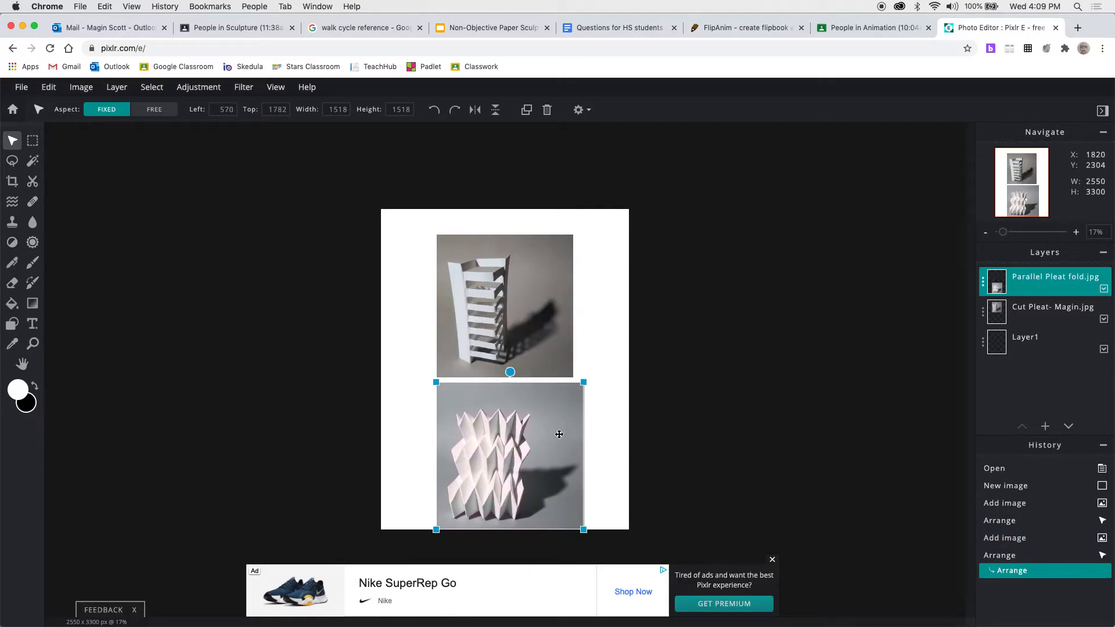
pyautogui.moveTo(583, 529); pyautogui.dragTo(574, 511)
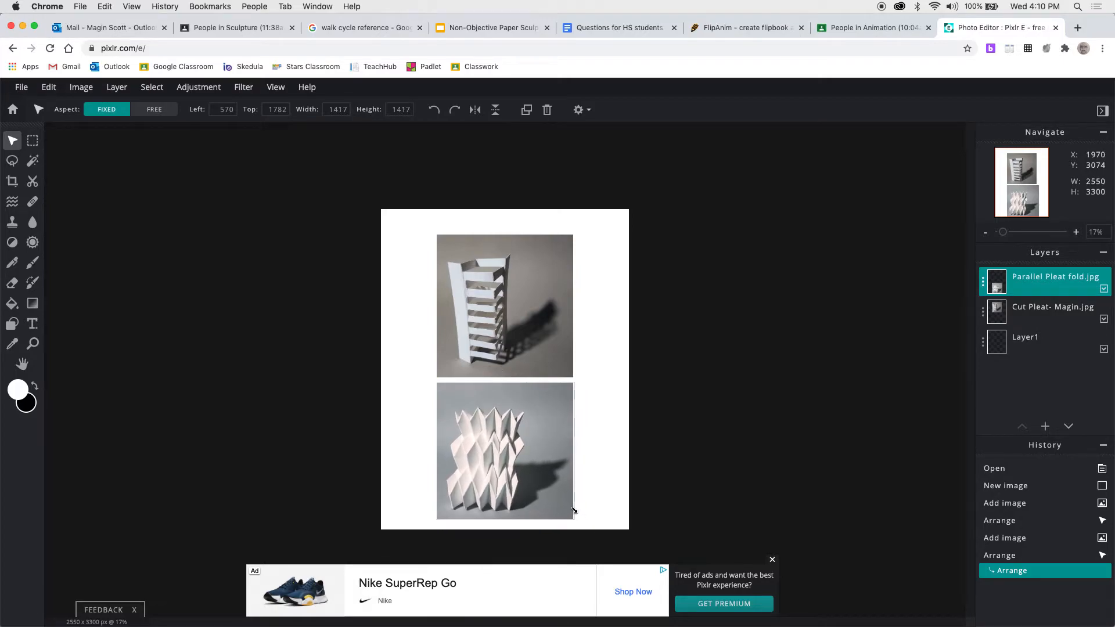
pyautogui.moveTo(574, 510); pyautogui.dragTo(574, 509)
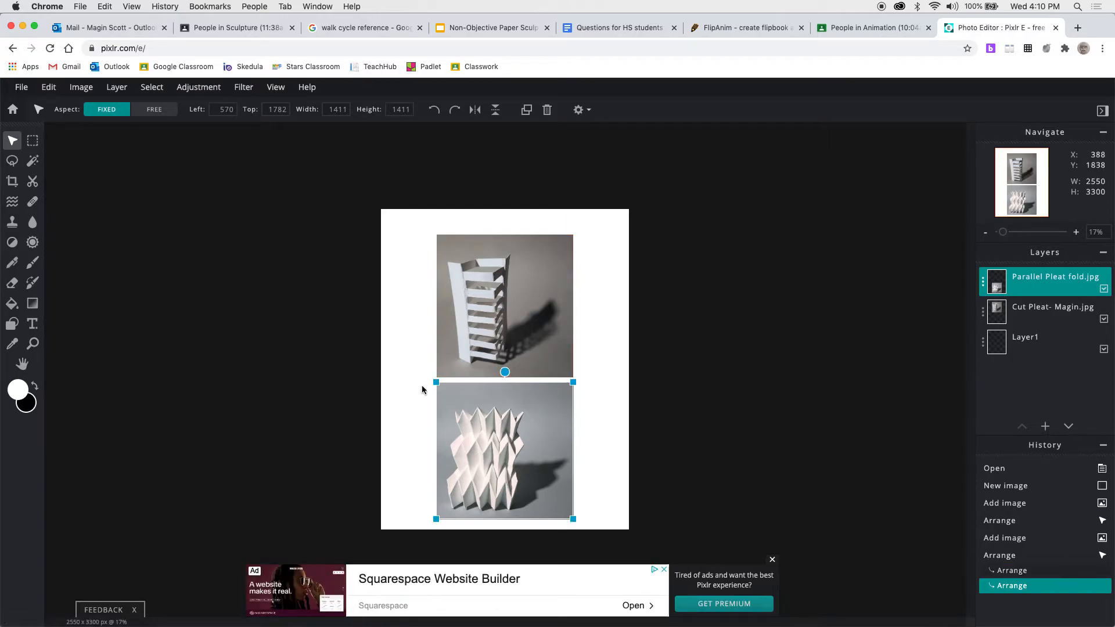
# Shift both photos upward on the page, leaving a wider gap between them, and dismiss the advertisement
pyautogui.moveTo(528, 322); pyautogui.dragTo(527, 307)
pyautogui.click(525, 389)
pyautogui.moveTo(526, 390); pyautogui.dragTo(525, 382)
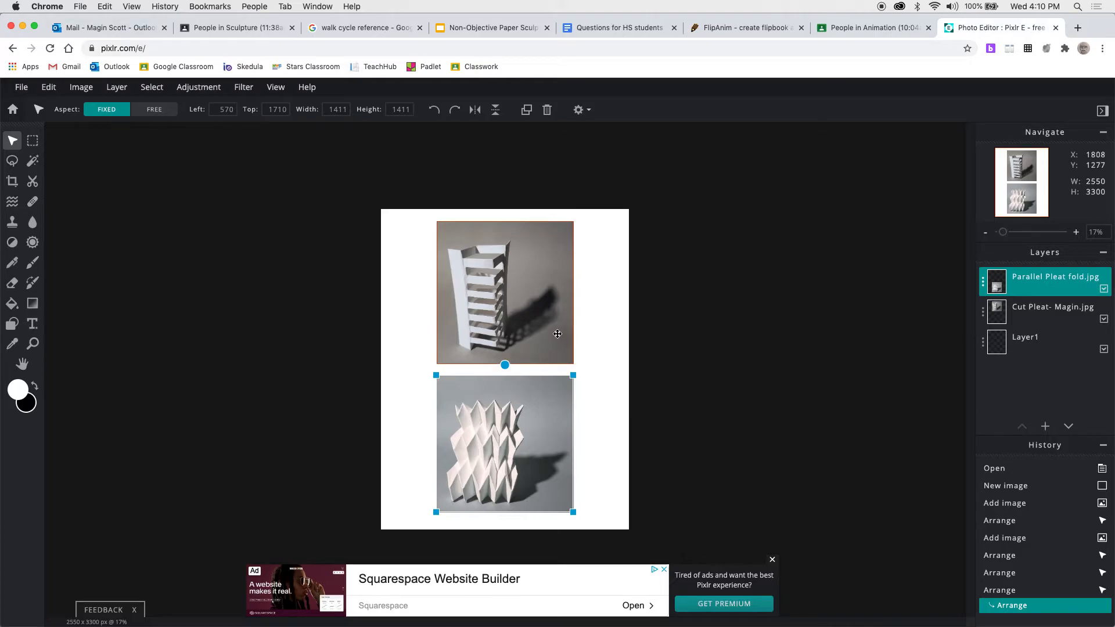
pyautogui.click(773, 560)
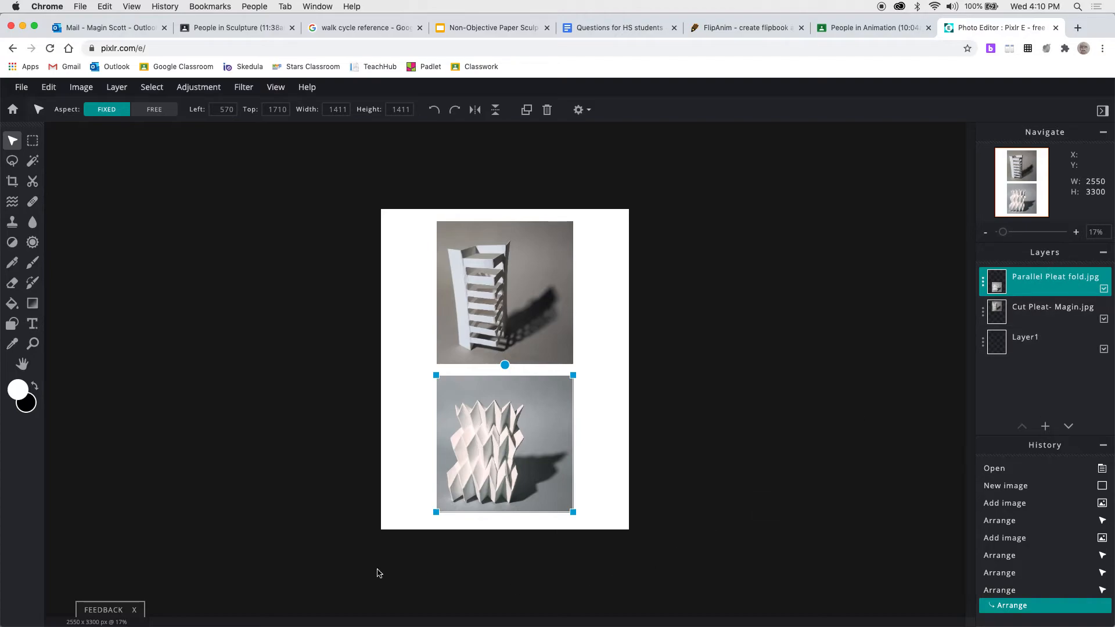
# Open the save settings for the finished two-photo page
pyautogui.click(21, 87)
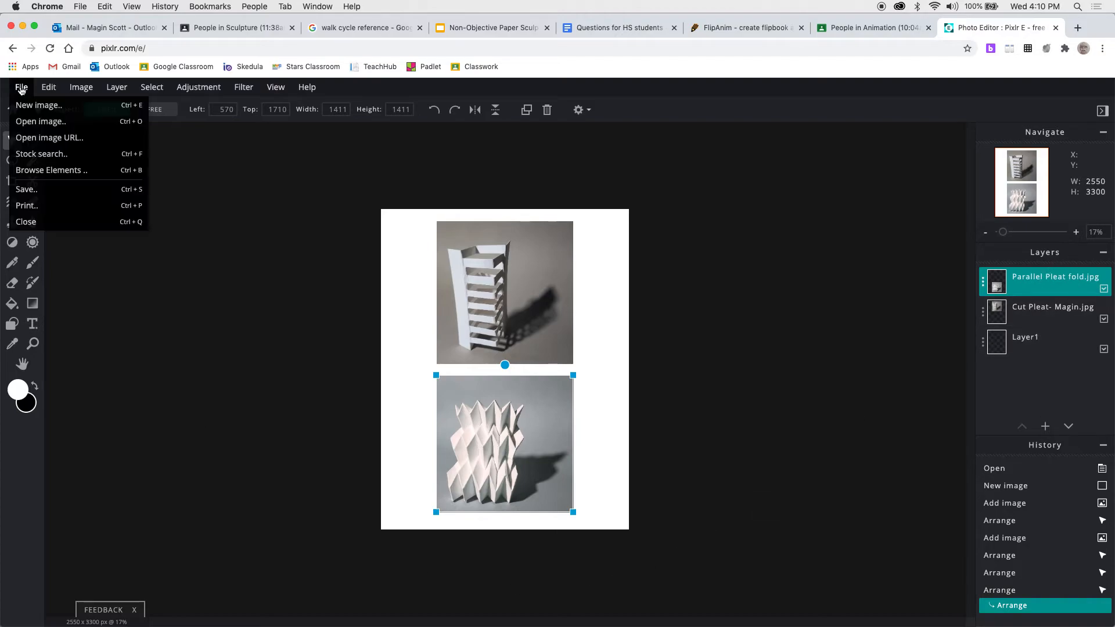
pyautogui.click(42, 196)
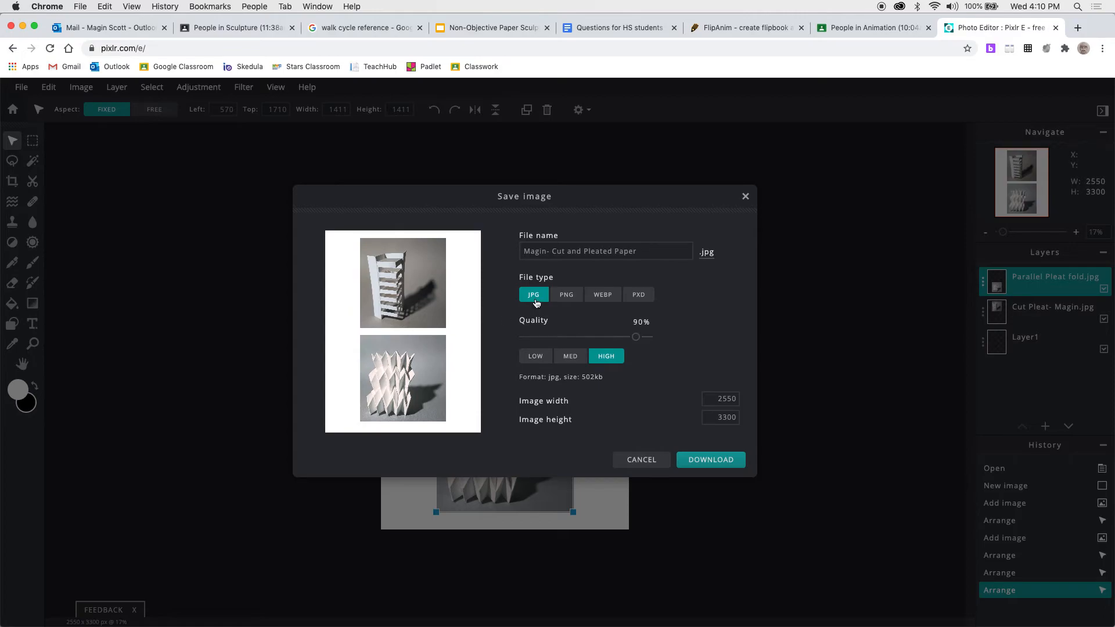
# Compare the export options of the PXD and JPG file types, leaving JPG selected
pyautogui.click(641, 297)
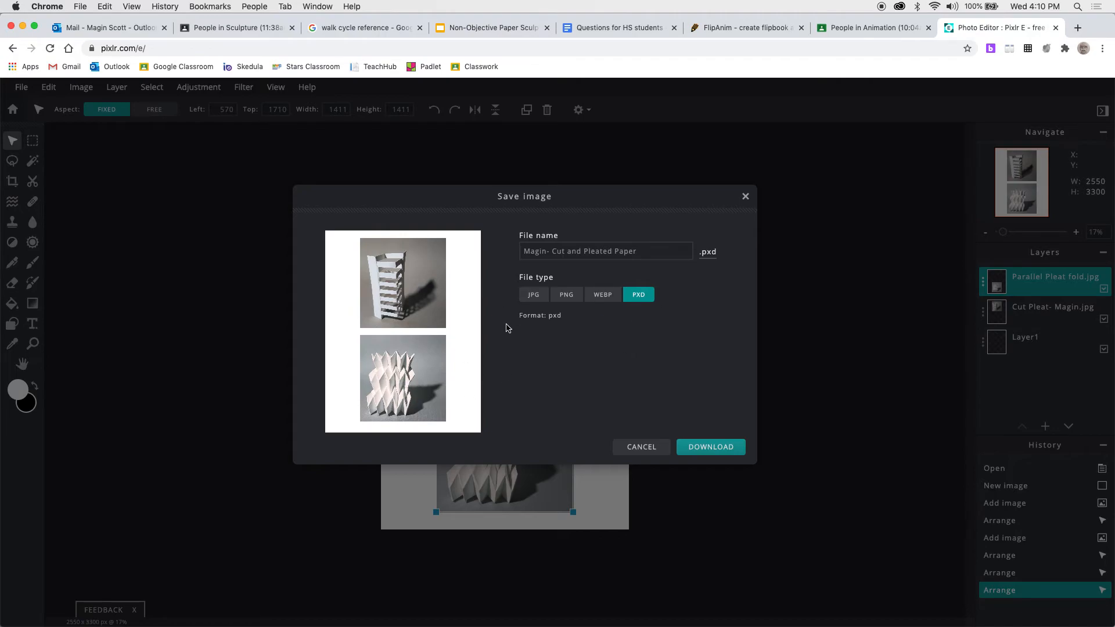
pyautogui.click(532, 294)
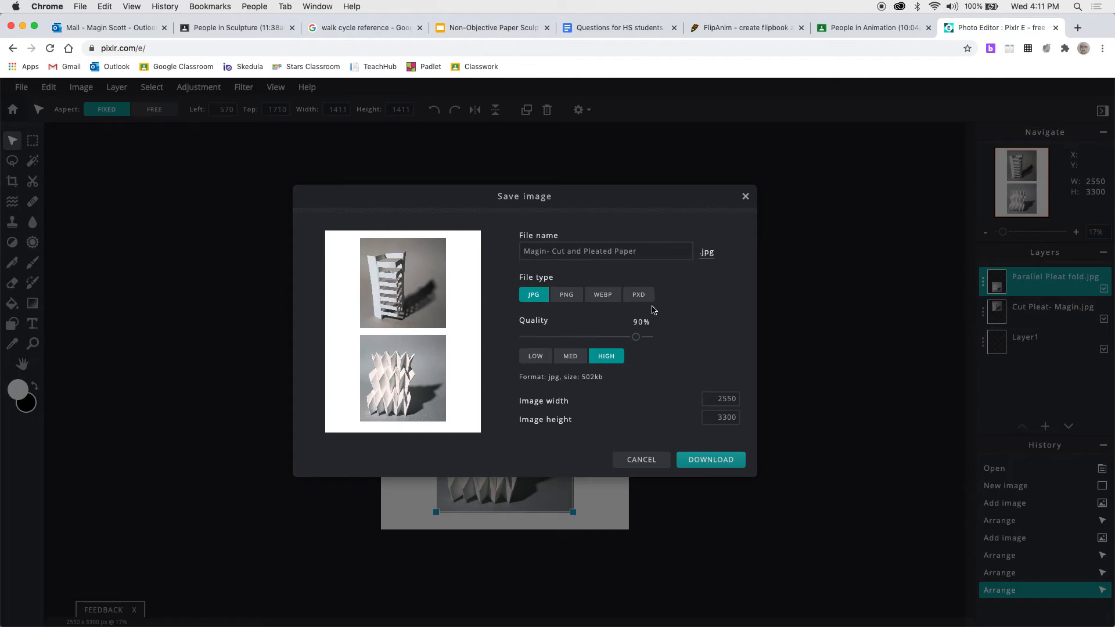
pyautogui.click(645, 299)
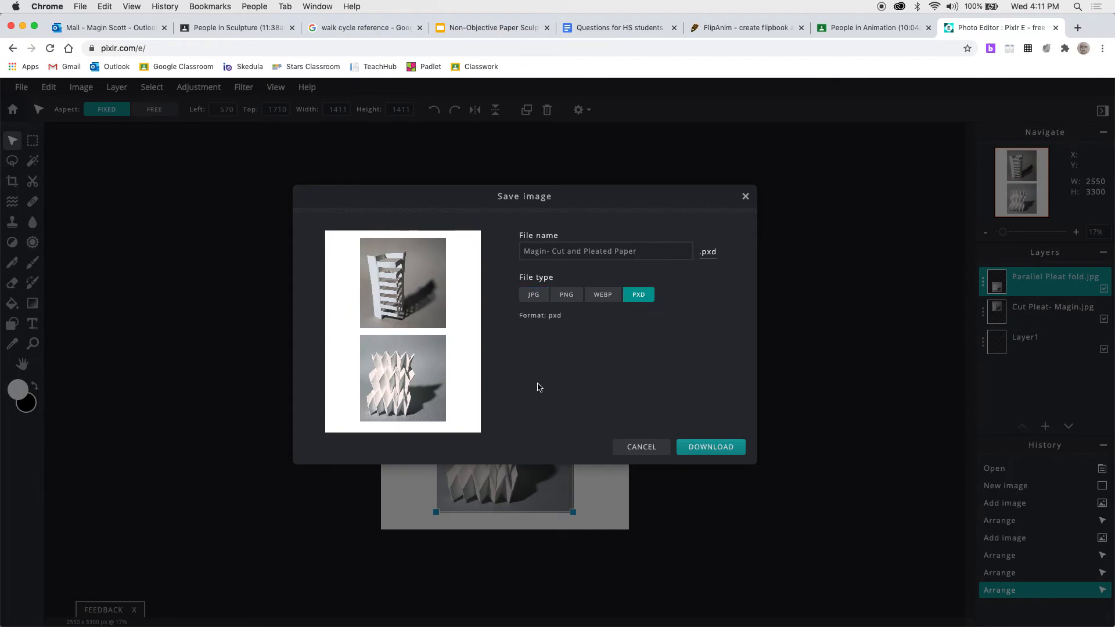
pyautogui.click(532, 296)
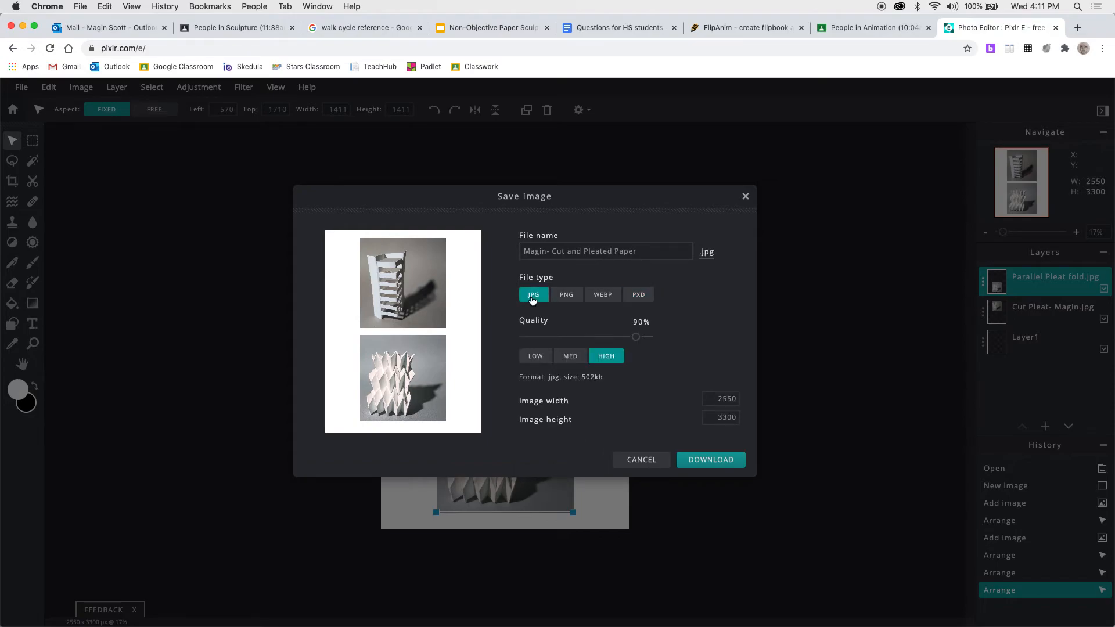
pyautogui.click(645, 296)
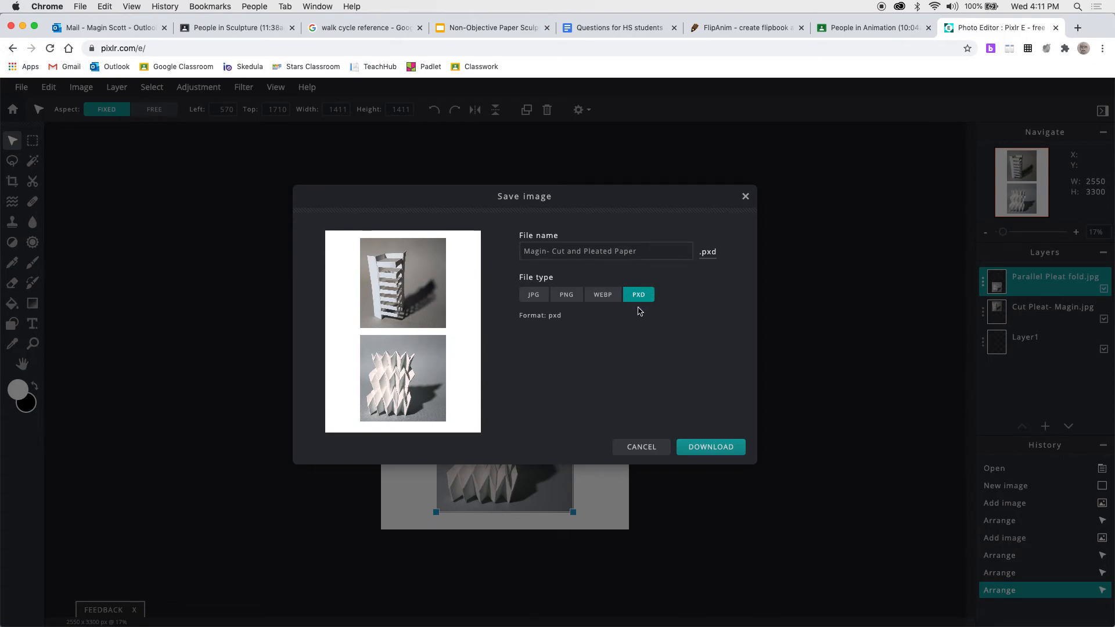
pyautogui.click(535, 300)
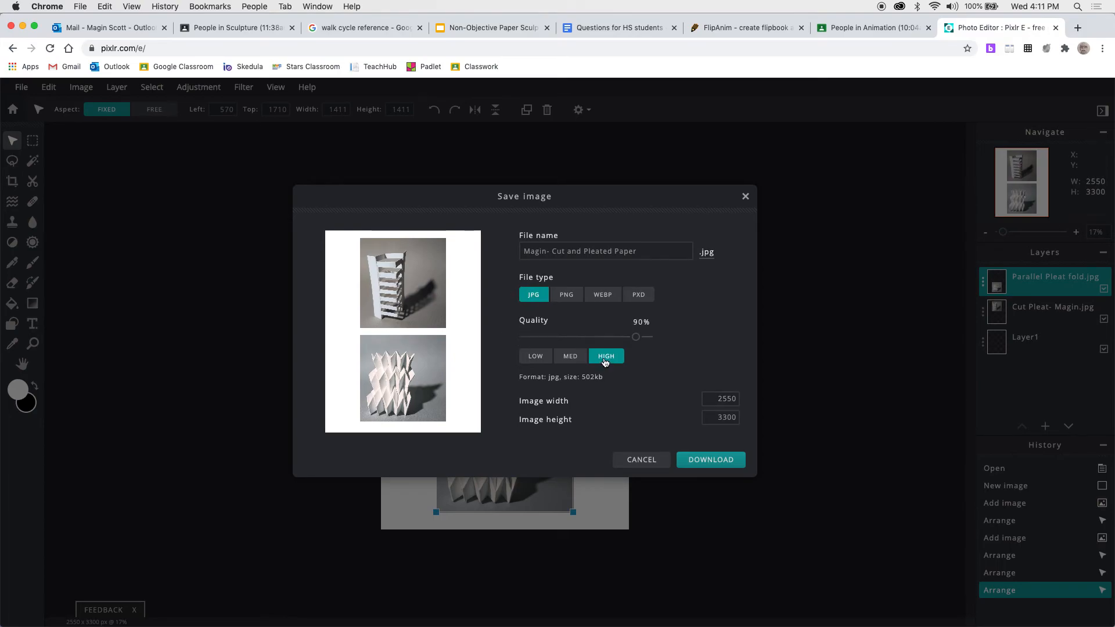
# Set the JPG quality to 100%, download the page to the Downloads folder, and dismiss the save dialog
pyautogui.moveTo(635, 337); pyautogui.dragTo(648, 337)
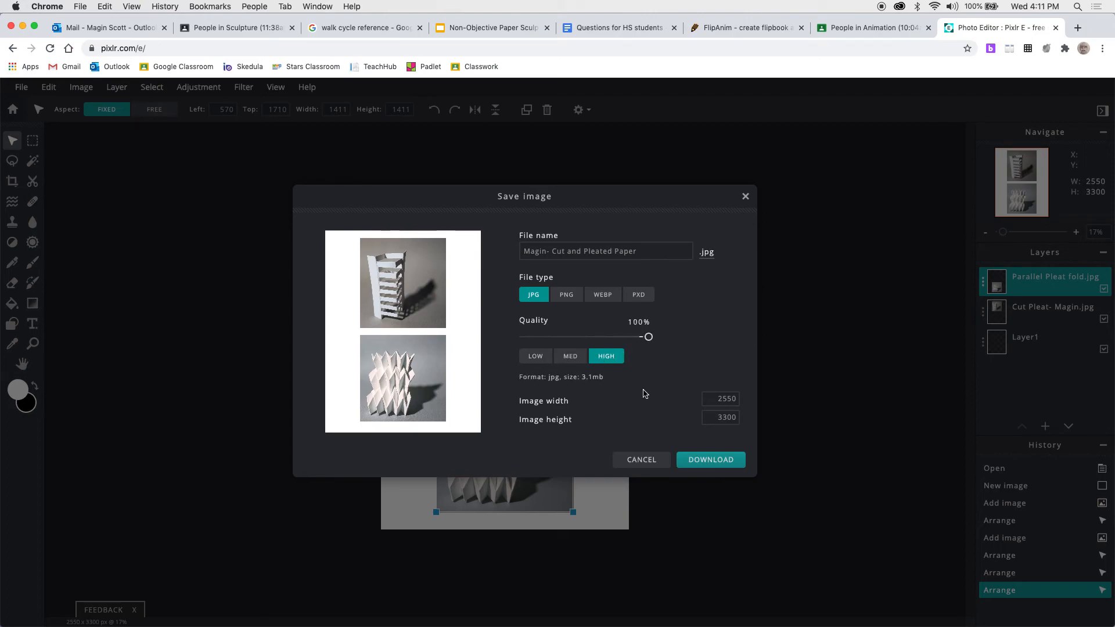
pyautogui.click(704, 462)
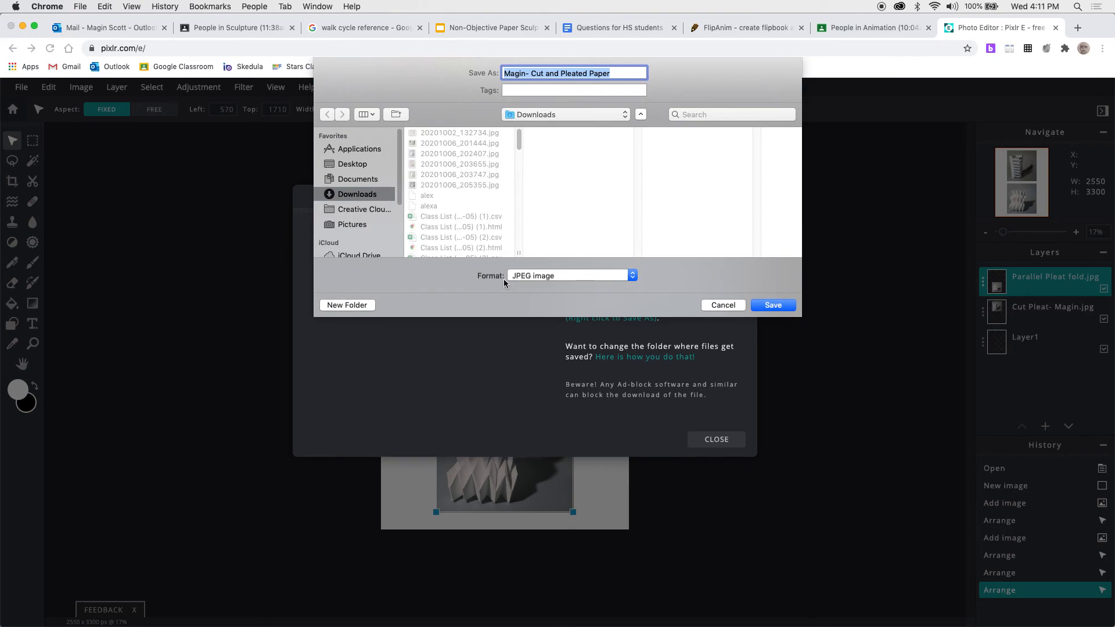
pyautogui.click(773, 306)
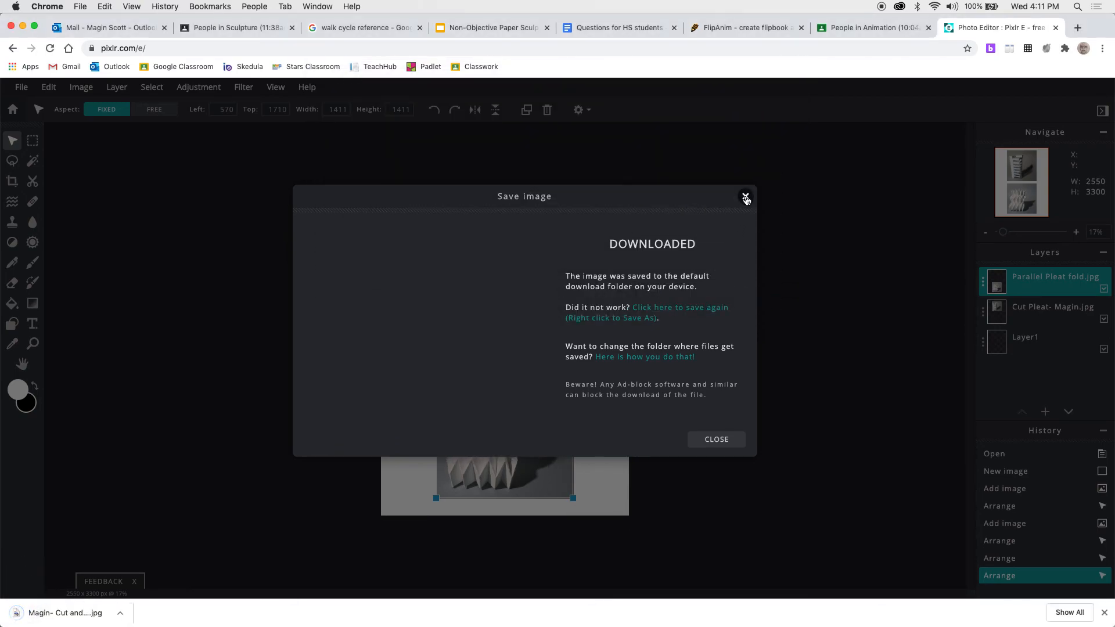
pyautogui.click(745, 198)
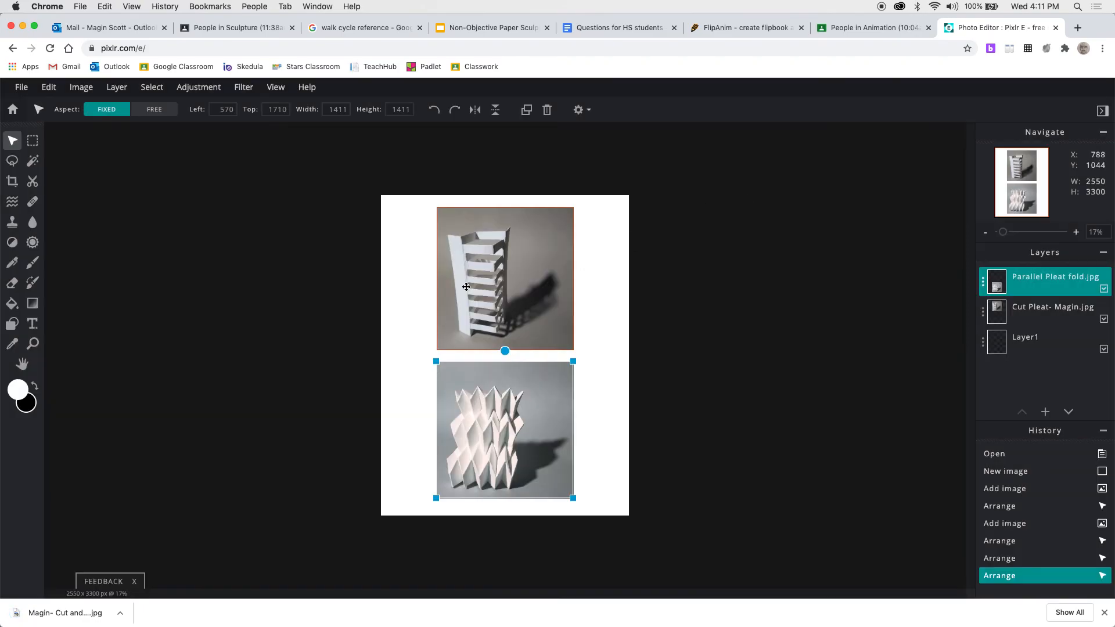
# Open the downloaded JPG in Preview, move its window toward the screen's center to check the layout, and close it
pyautogui.click(68, 612)
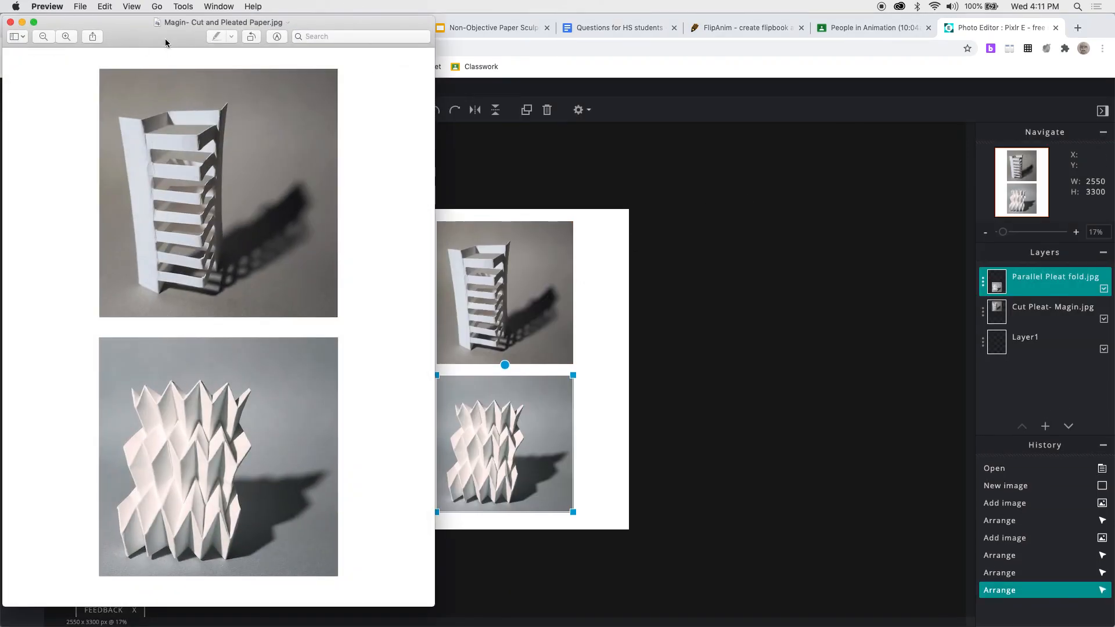
pyautogui.moveTo(133, 27); pyautogui.dragTo(354, 37)
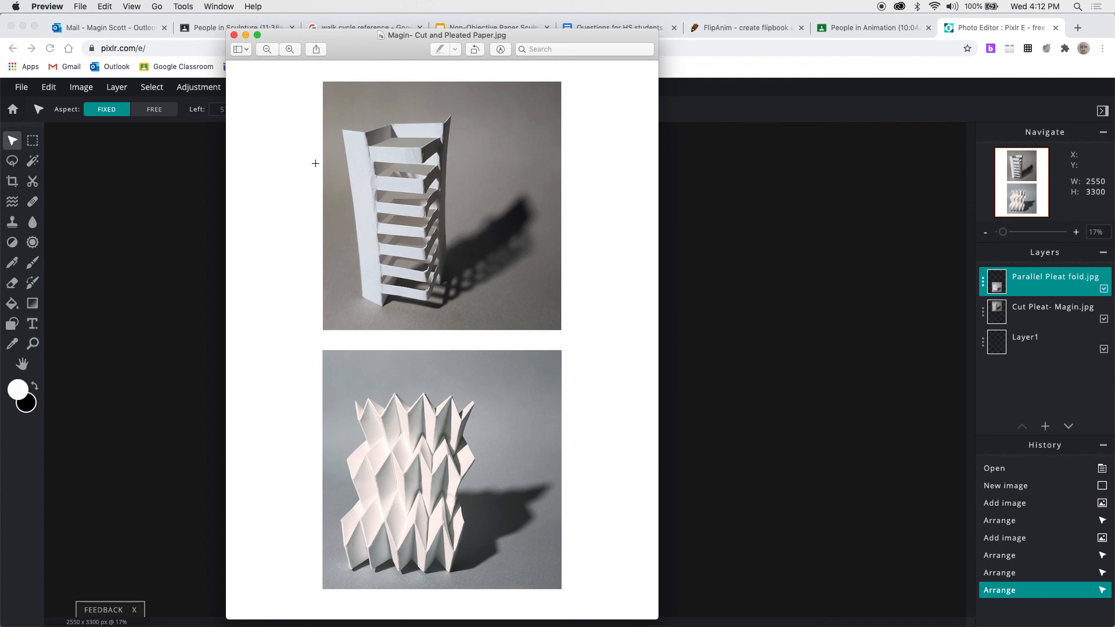
pyautogui.click(234, 36)
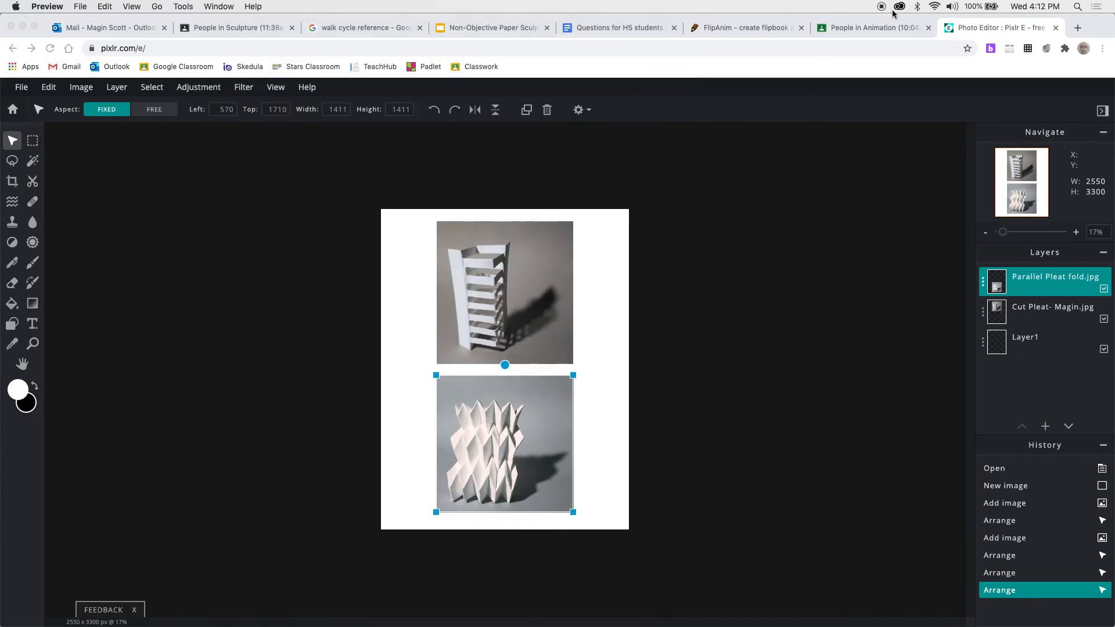